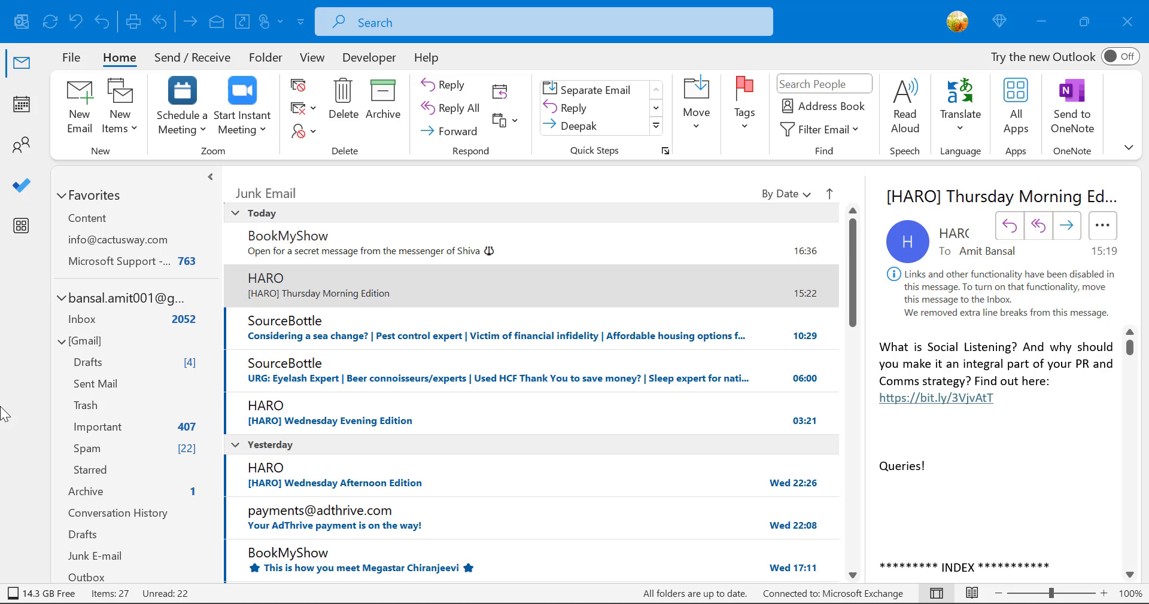
# Make the Outlook main window the active window.
pyautogui.click(839, 7)
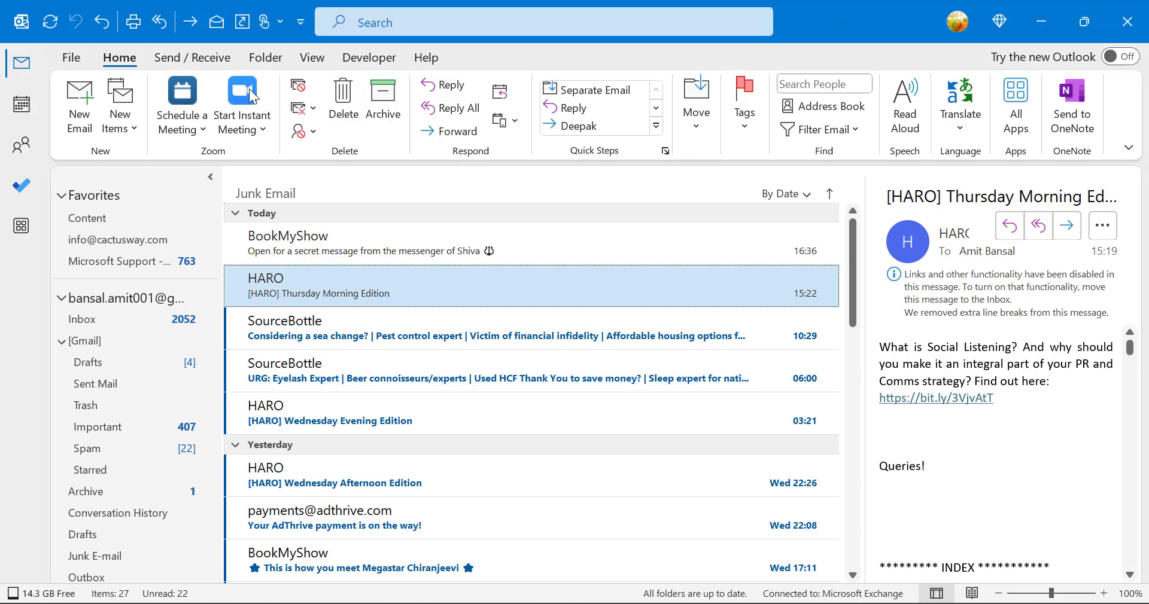
pyautogui.click(842, 8)
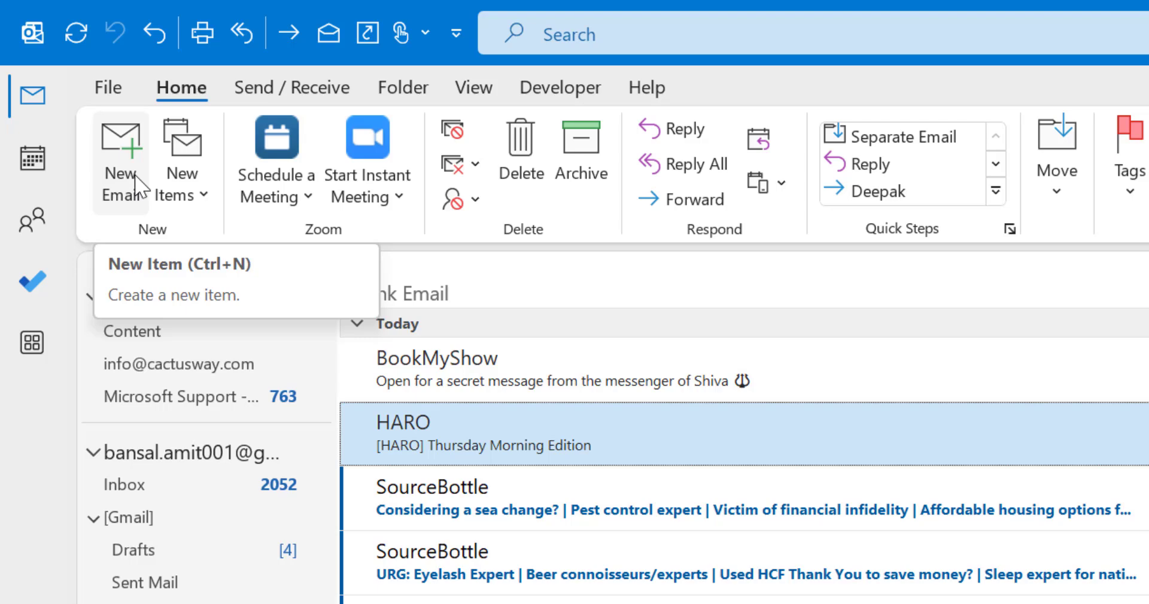
# Start a new email and show its Page Color background choices under Options.
pyautogui.click(137, 186)
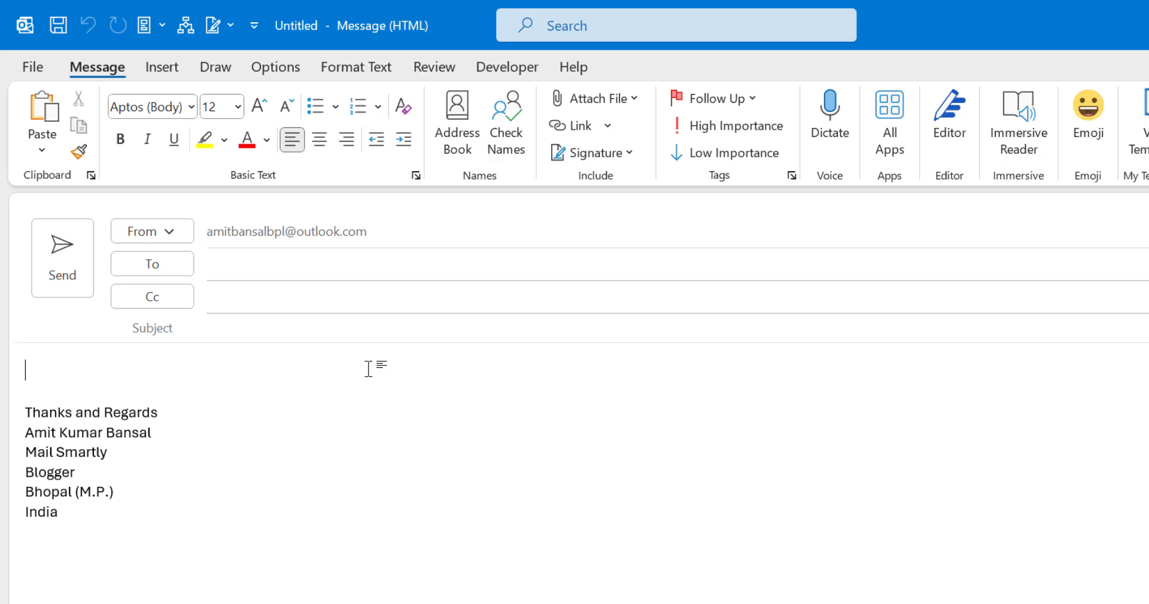
pyautogui.click(276, 70)
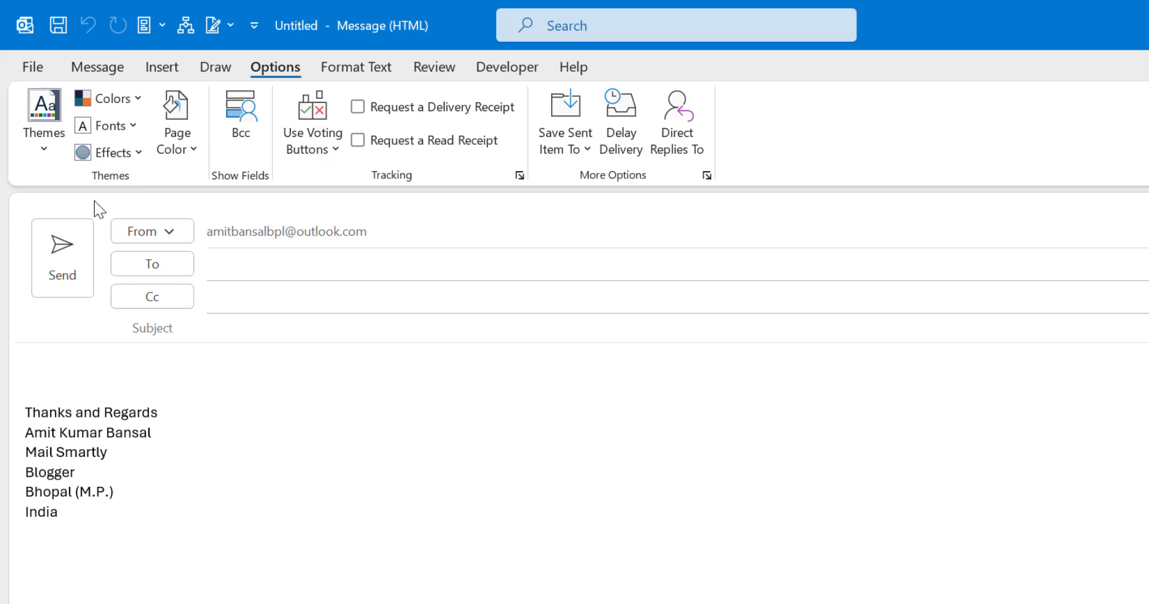
pyautogui.click(191, 152)
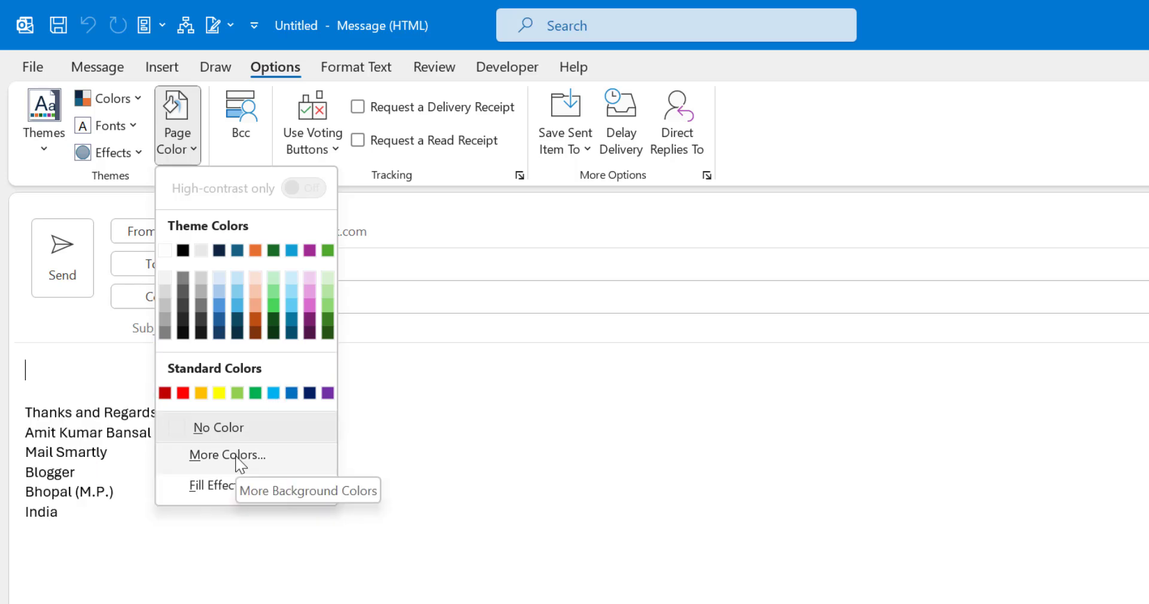
pyautogui.click(238, 461)
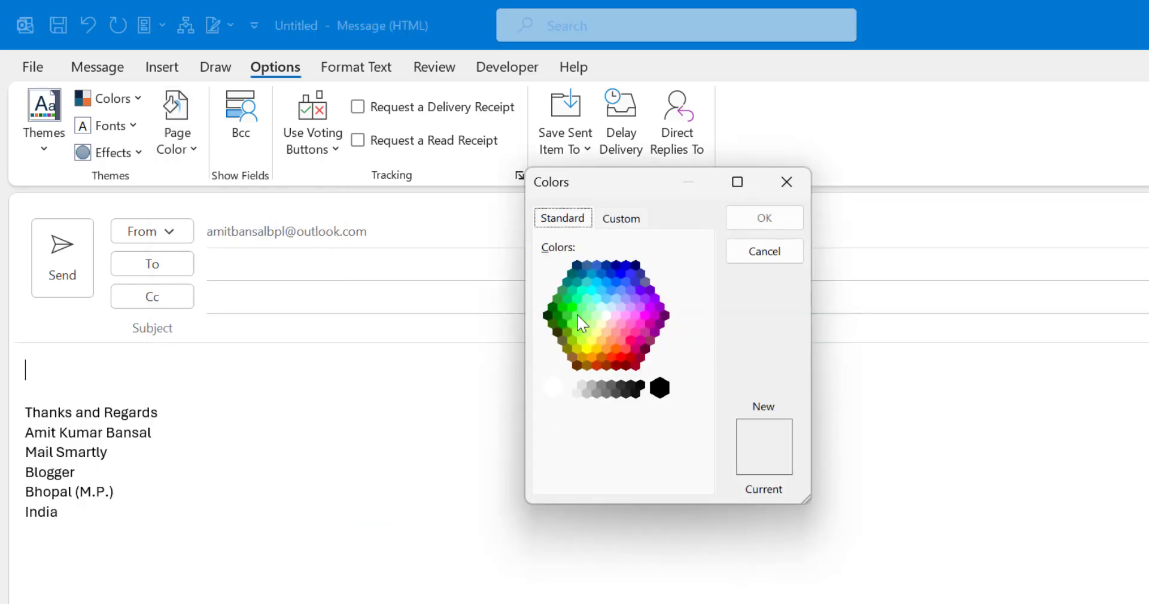
pyautogui.click(634, 222)
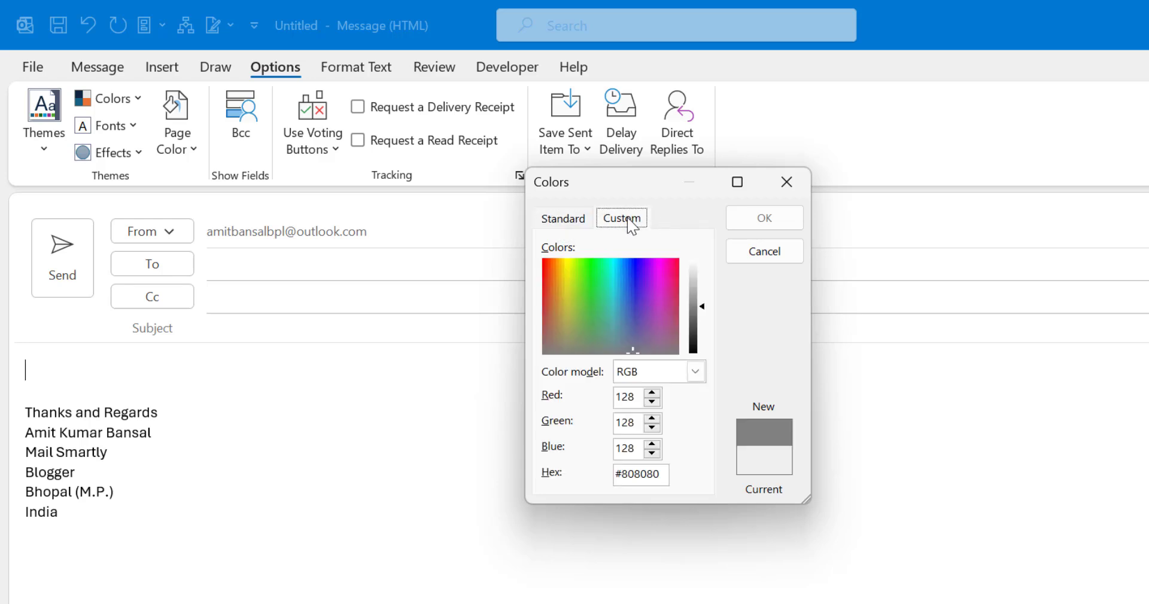
pyautogui.click(801, 185)
pyautogui.click(190, 152)
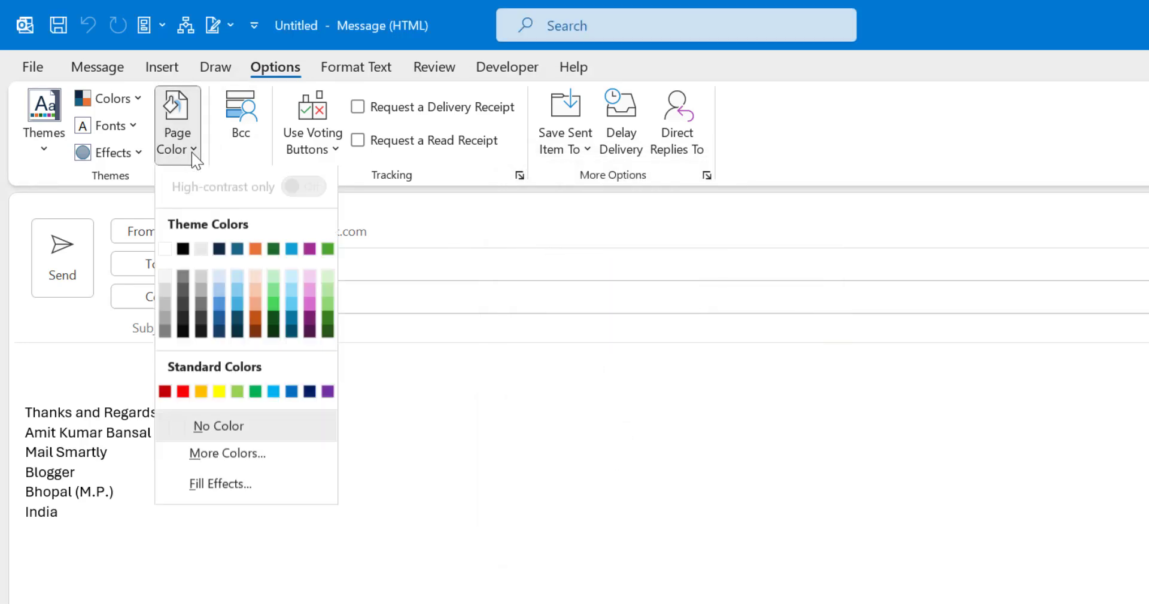
pyautogui.click(240, 486)
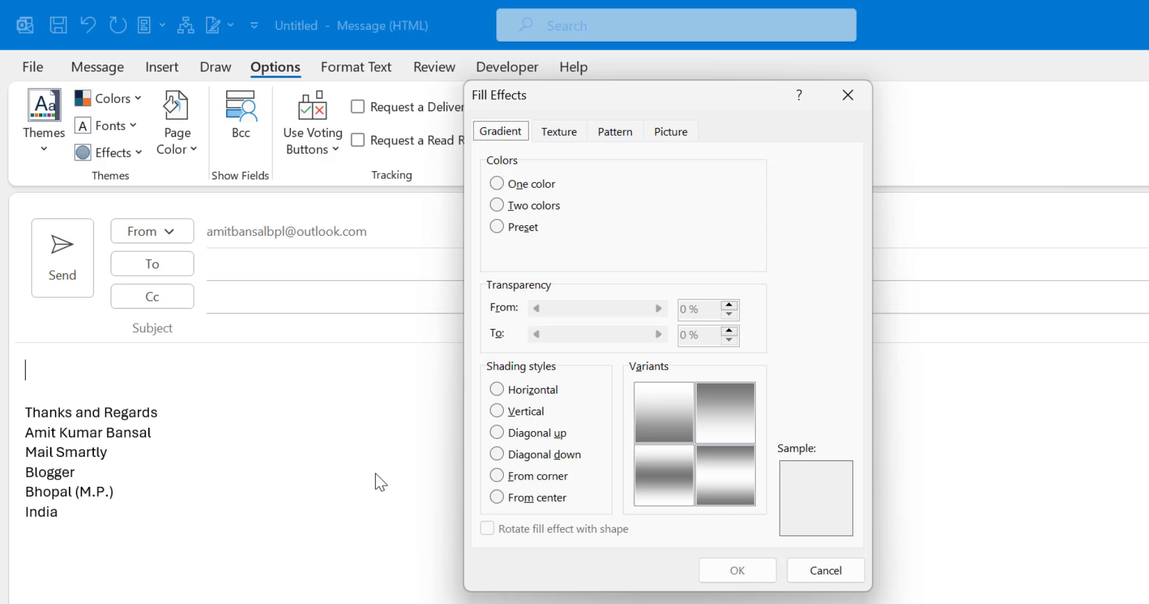
pyautogui.click(849, 102)
pyautogui.click(197, 154)
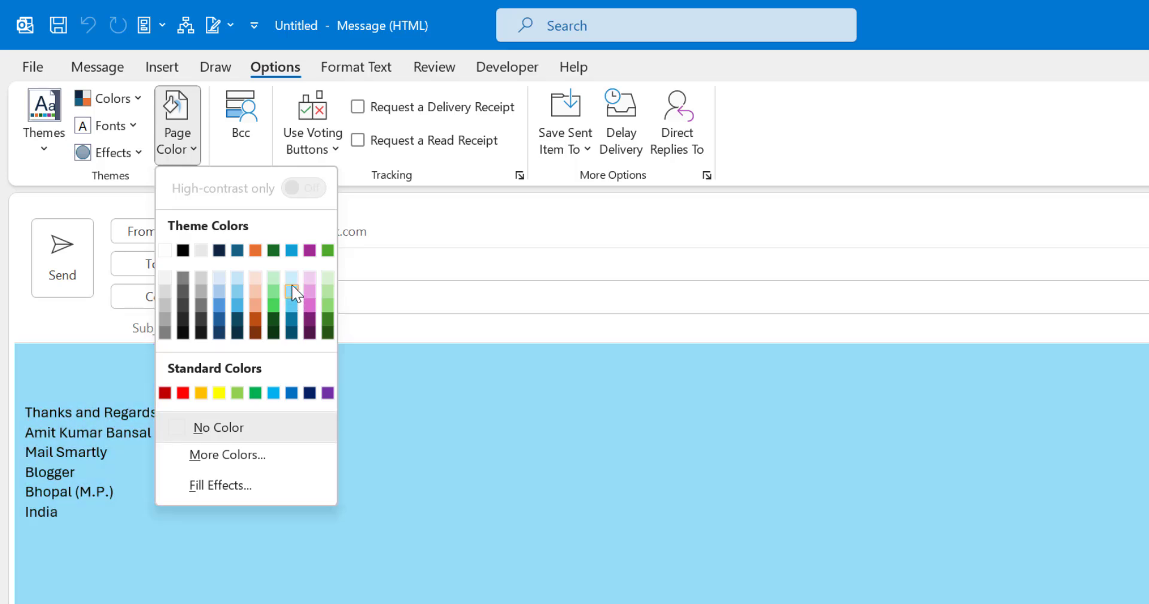
# Make the page pale light blue, then preview gradient shading styles ending on From center.
pyautogui.click(291, 278)
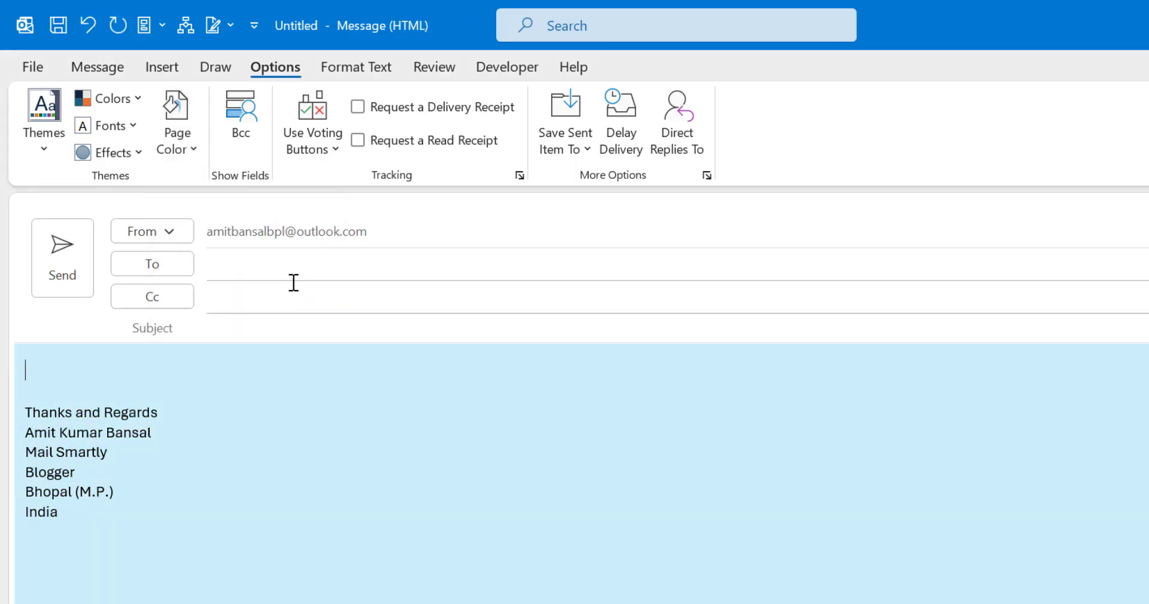
pyautogui.click(190, 152)
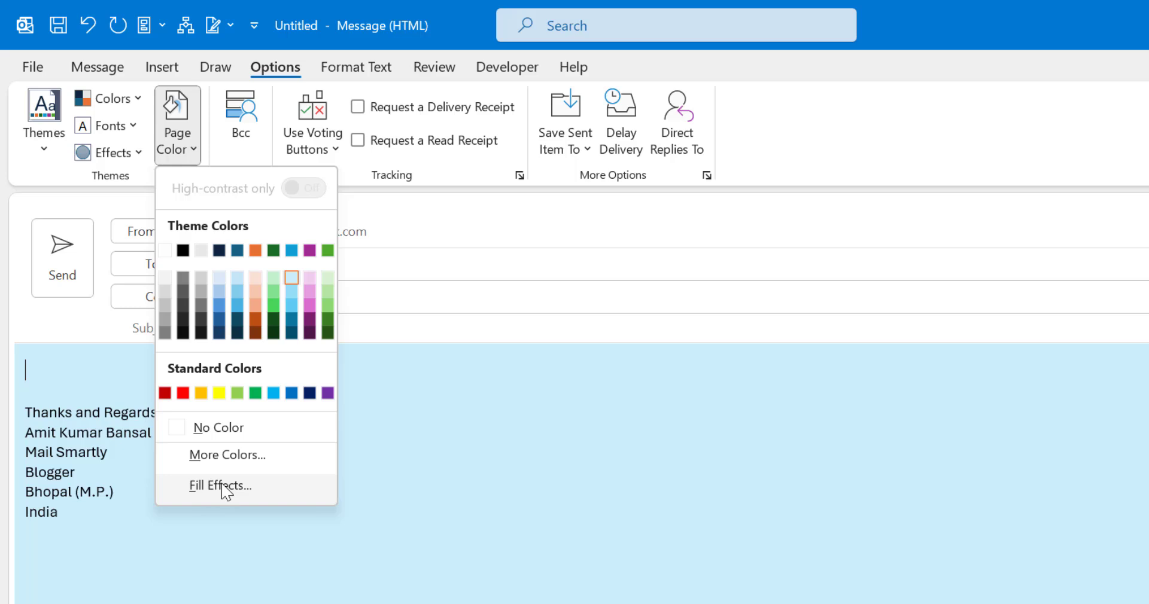
pyautogui.click(225, 487)
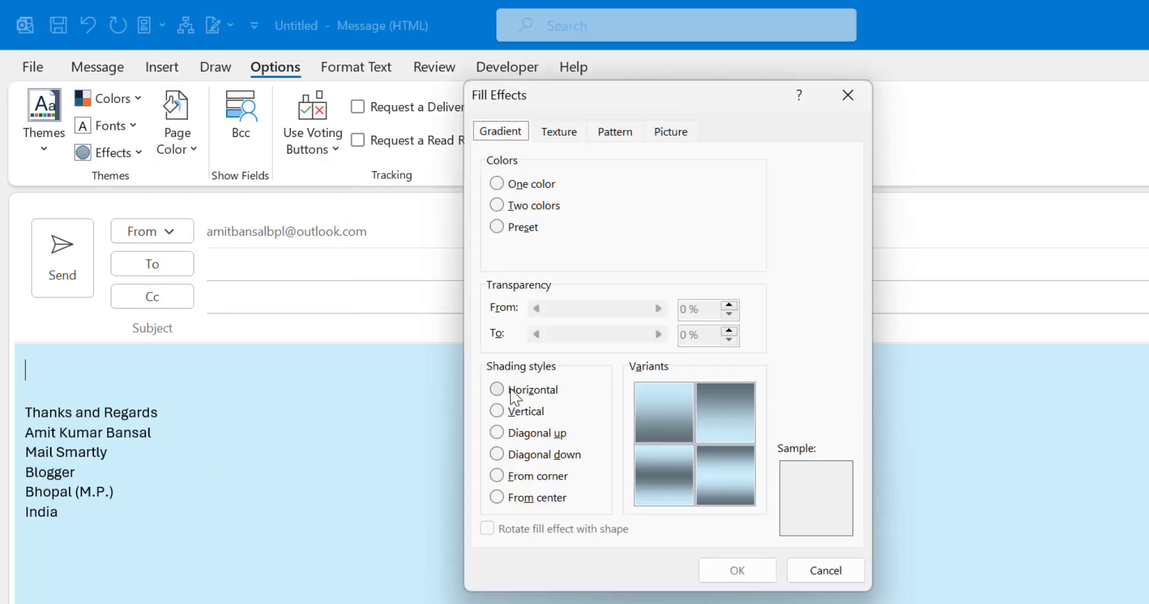
pyautogui.click(497, 390)
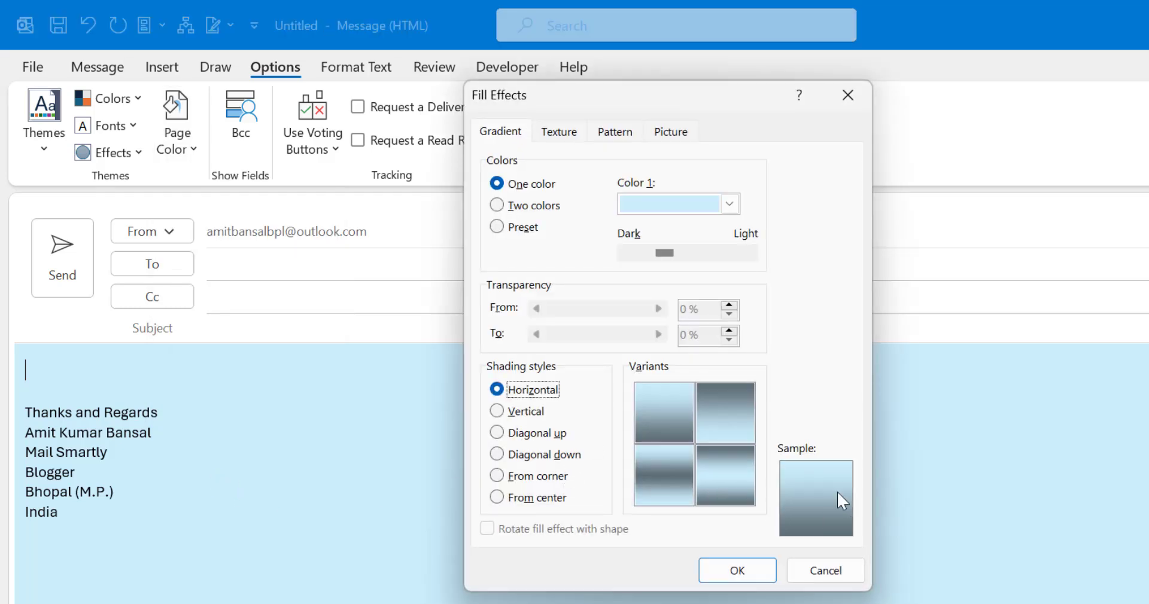
pyautogui.click(496, 411)
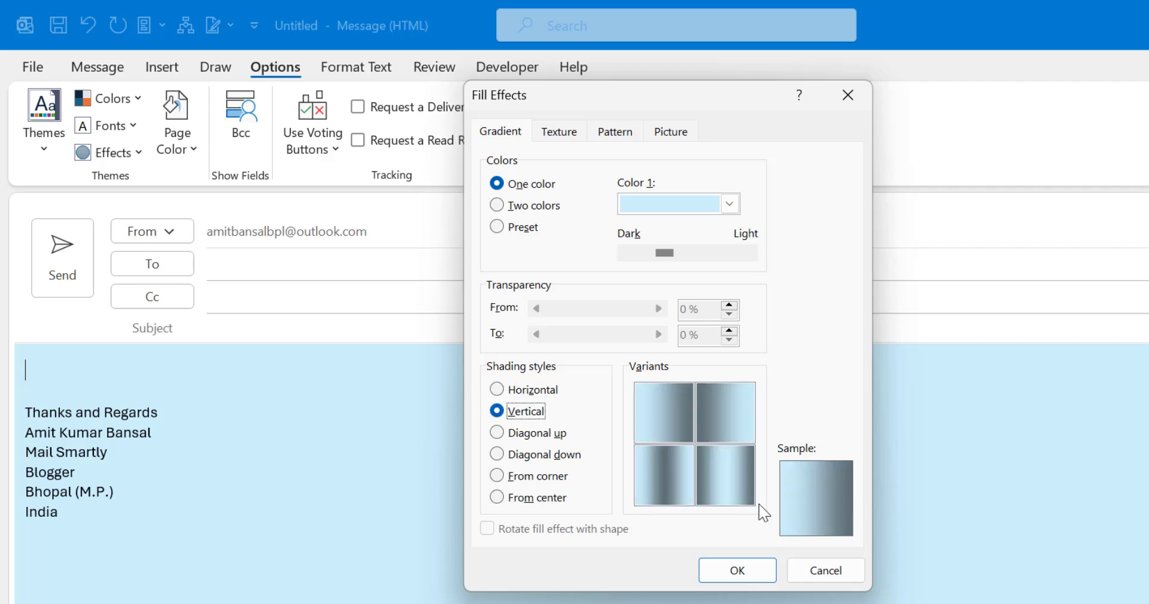
pyautogui.click(497, 454)
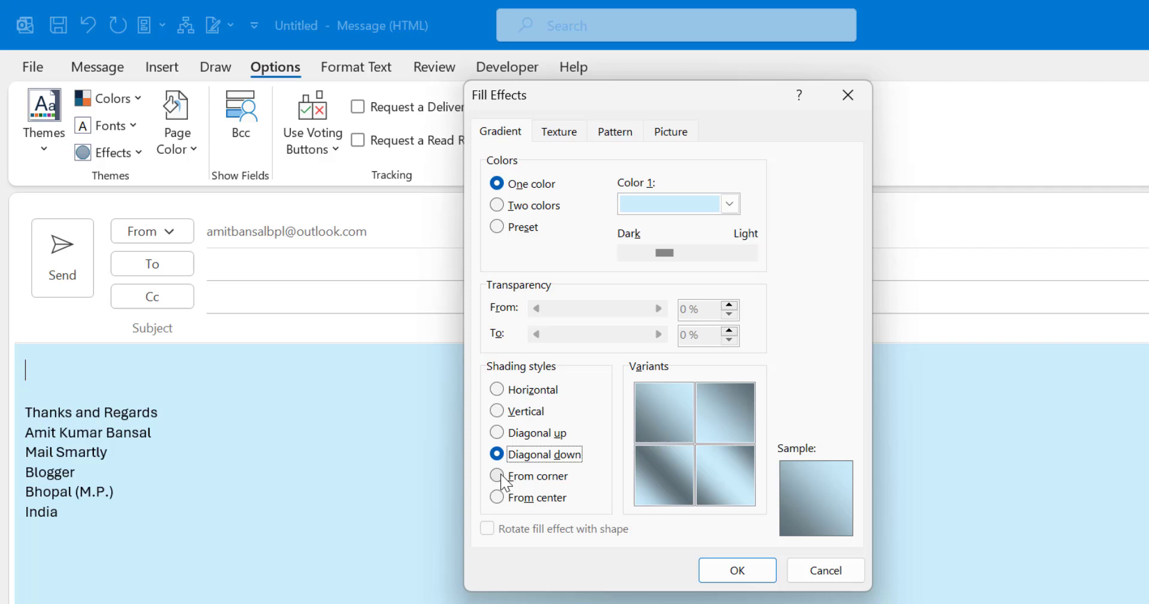
pyautogui.click(497, 475)
pyautogui.click(497, 497)
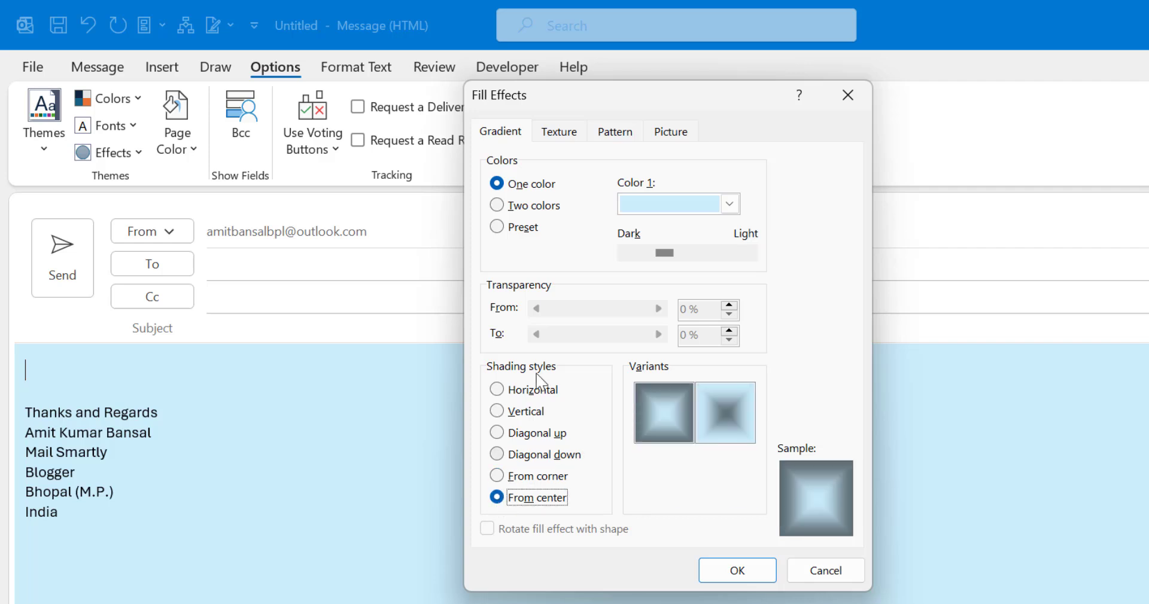
# Switch the gradient to two colours with light green as Color 2.
pyautogui.click(497, 207)
pyautogui.click(729, 250)
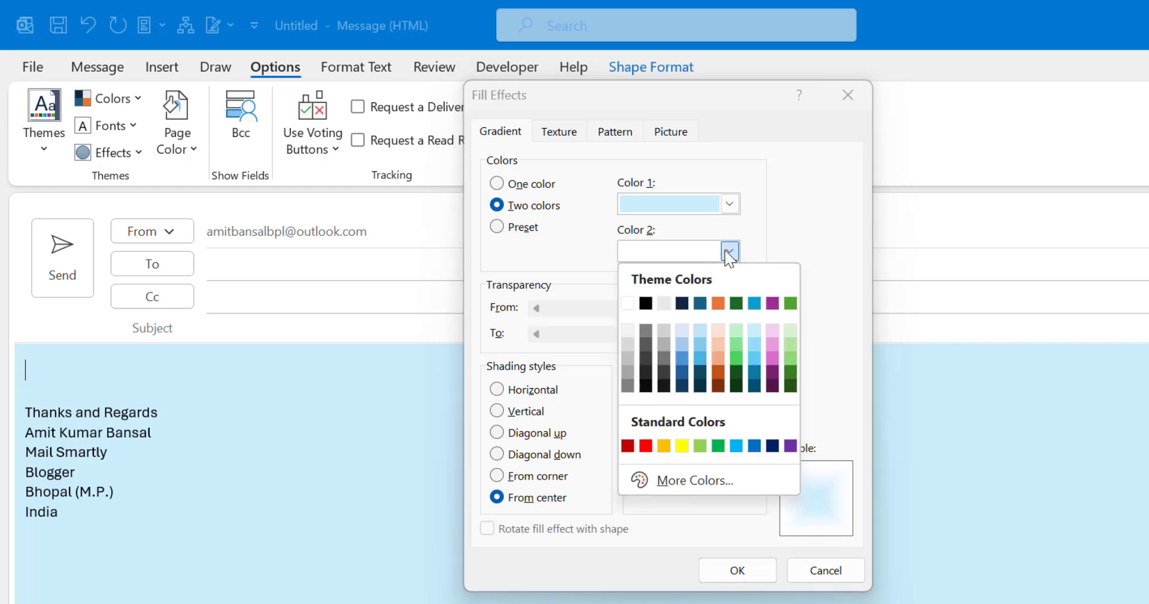
pyautogui.click(729, 251)
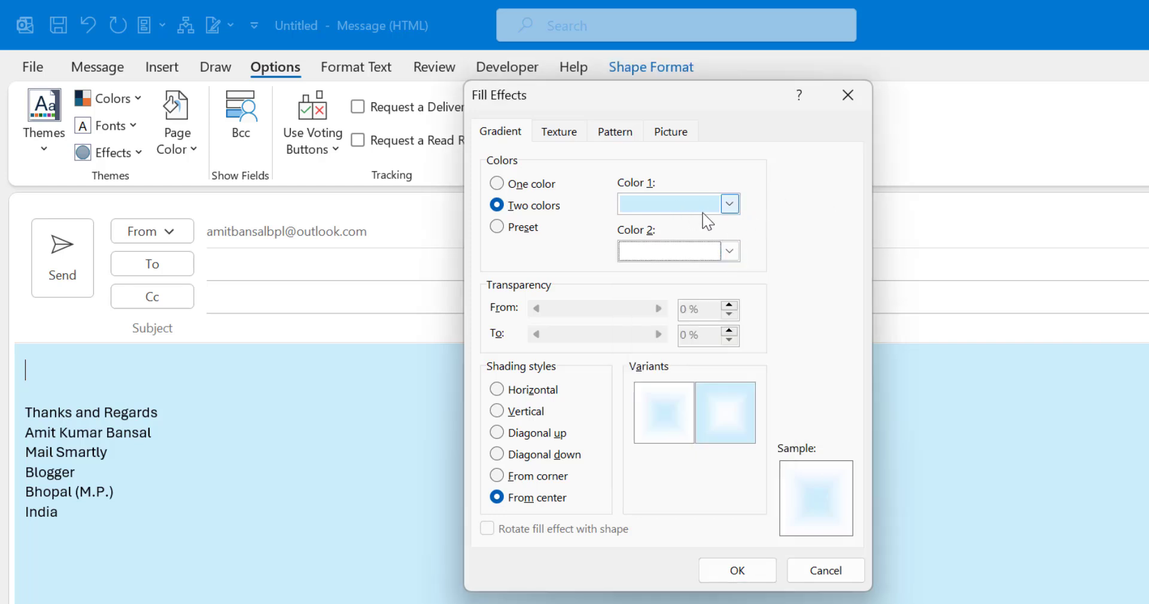
pyautogui.click(729, 251)
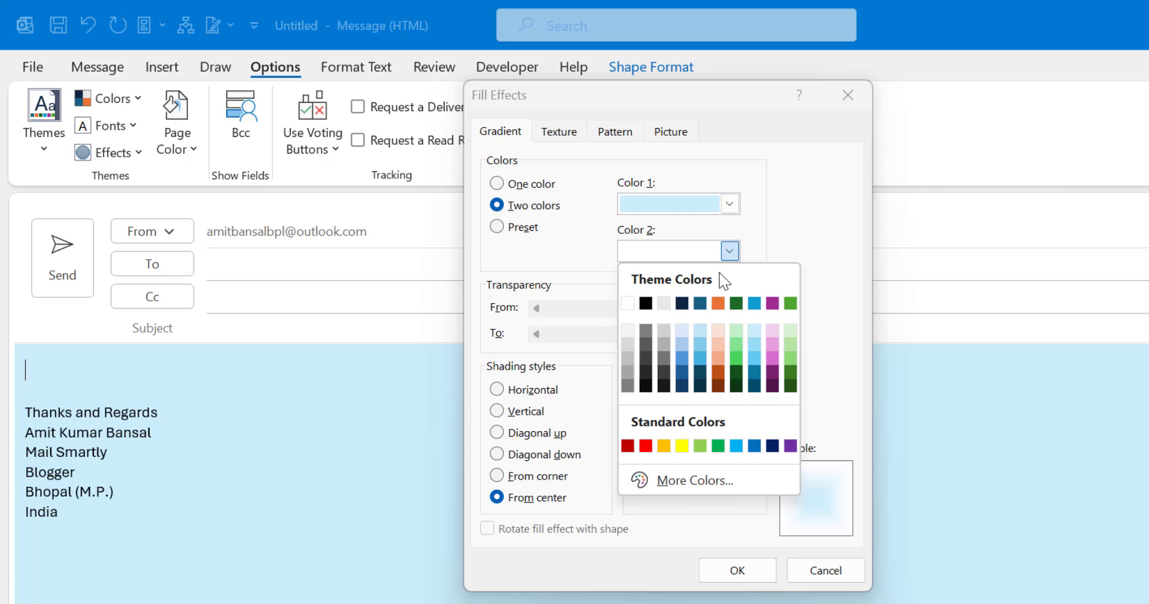
pyautogui.click(789, 330)
# Preview shading styles, settle on From corner, and apply the gradient background.
pyautogui.click(497, 390)
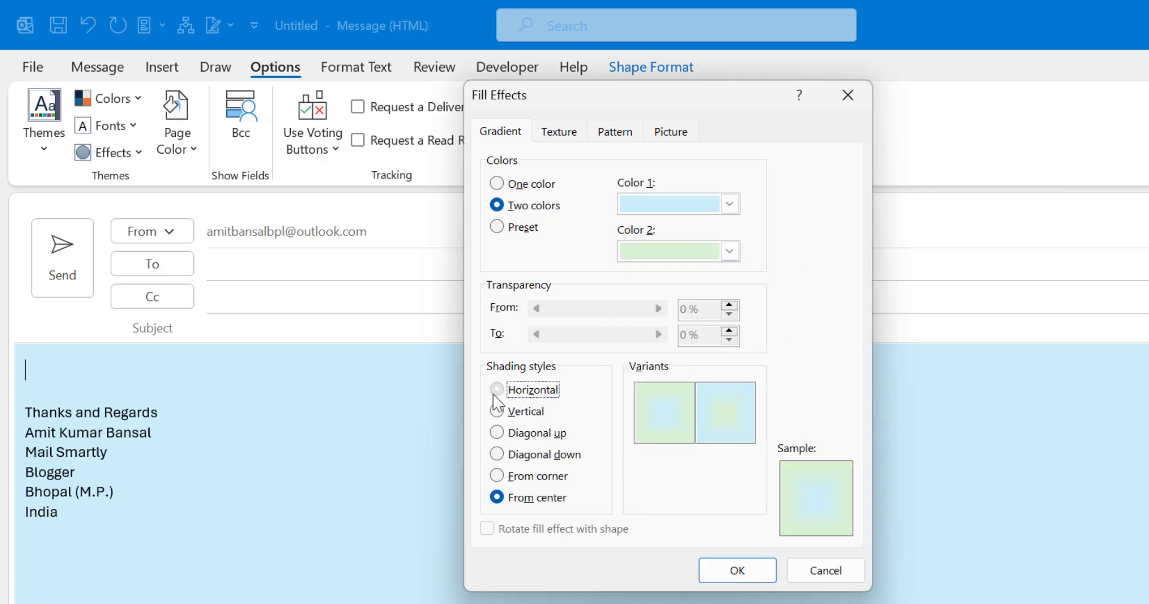
pyautogui.click(498, 411)
pyautogui.click(498, 432)
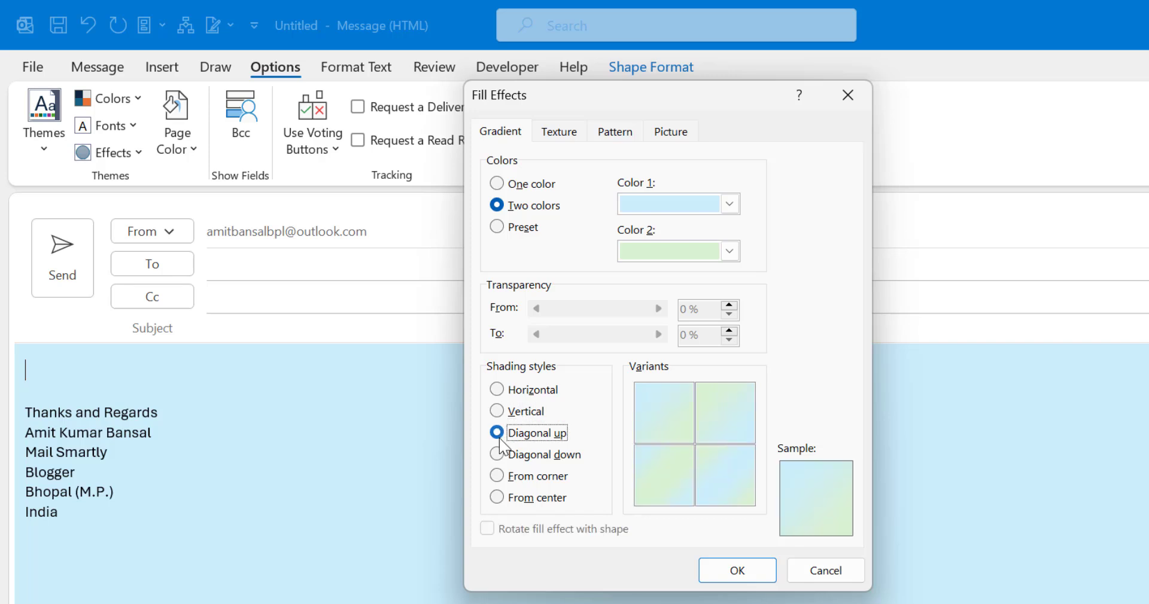
pyautogui.click(499, 454)
pyautogui.click(499, 476)
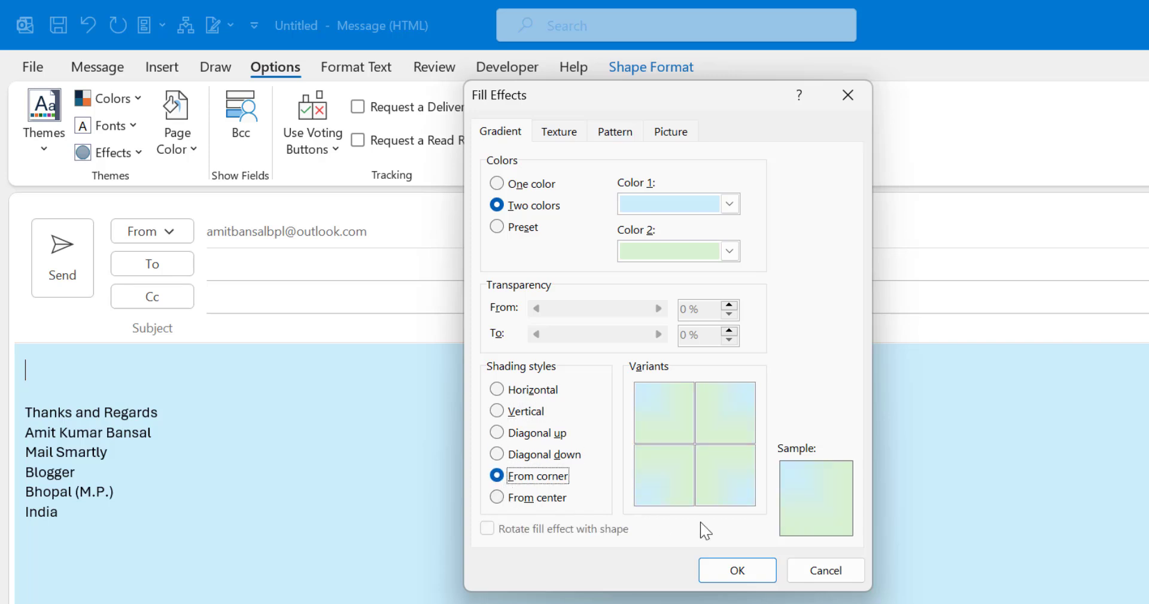
pyautogui.click(756, 563)
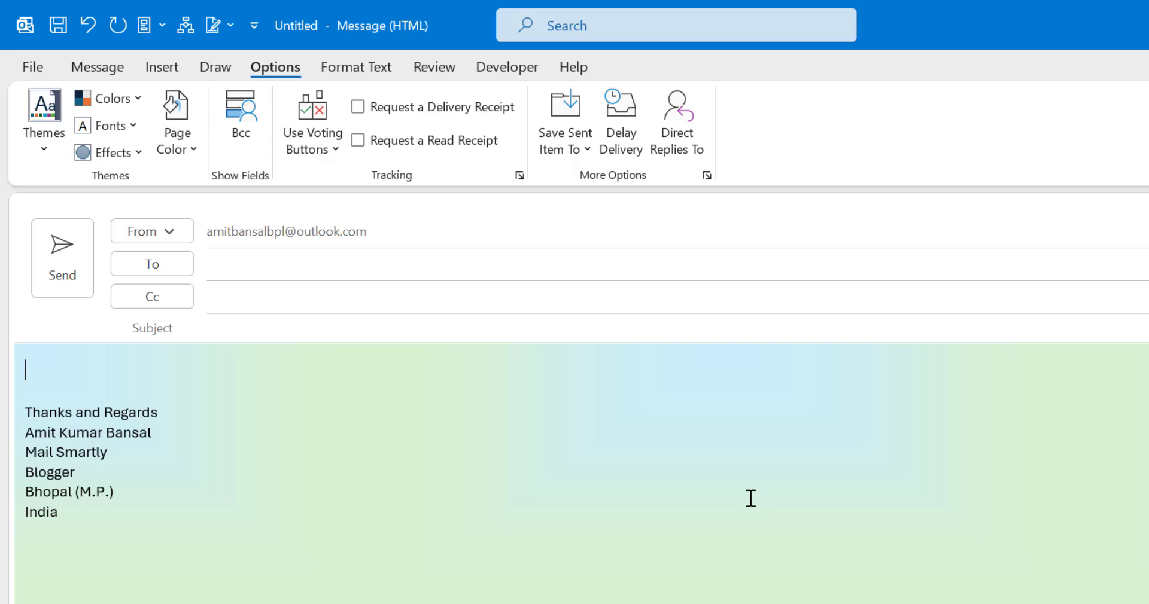
# Close the gradient message without saving and open the File account information page.
pyautogui.hotkey('alt', 'F4')
pyautogui.click(692, 423)
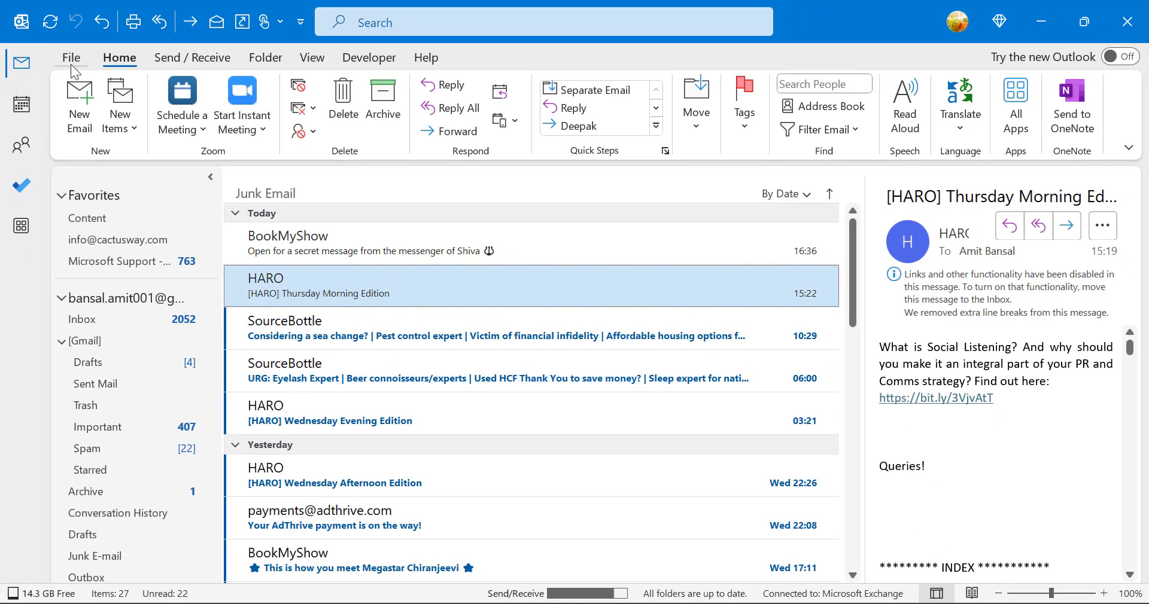
pyautogui.click(71, 59)
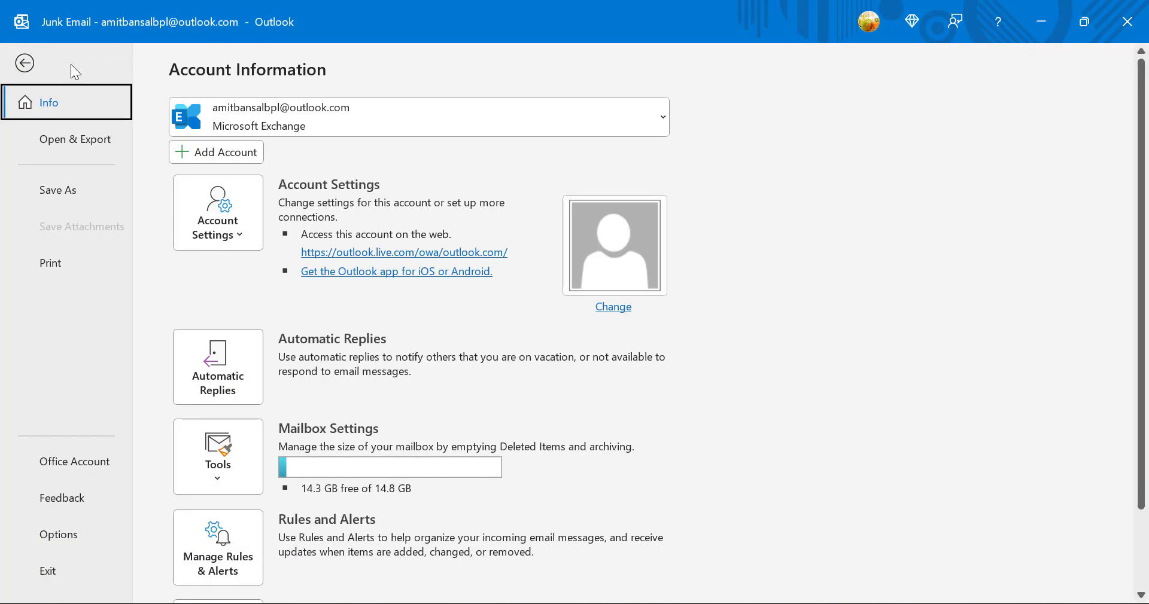
# In Outlook Options General, set the Office Theme to Dark Gray and apply it.
pyautogui.click(70, 538)
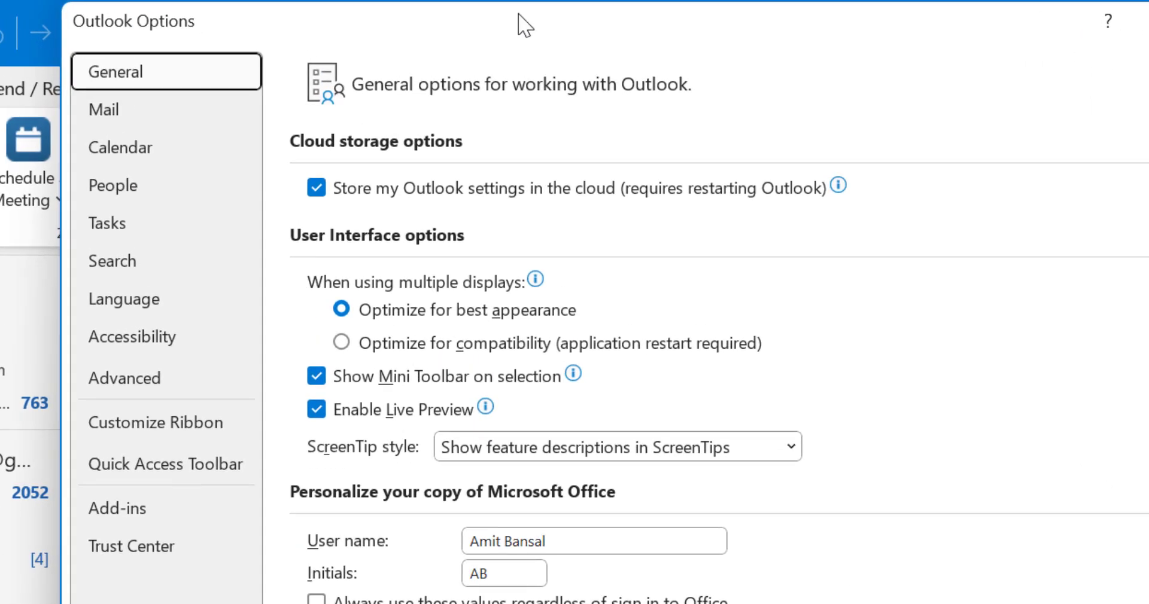
pyautogui.scroll(-1, 784, 533)
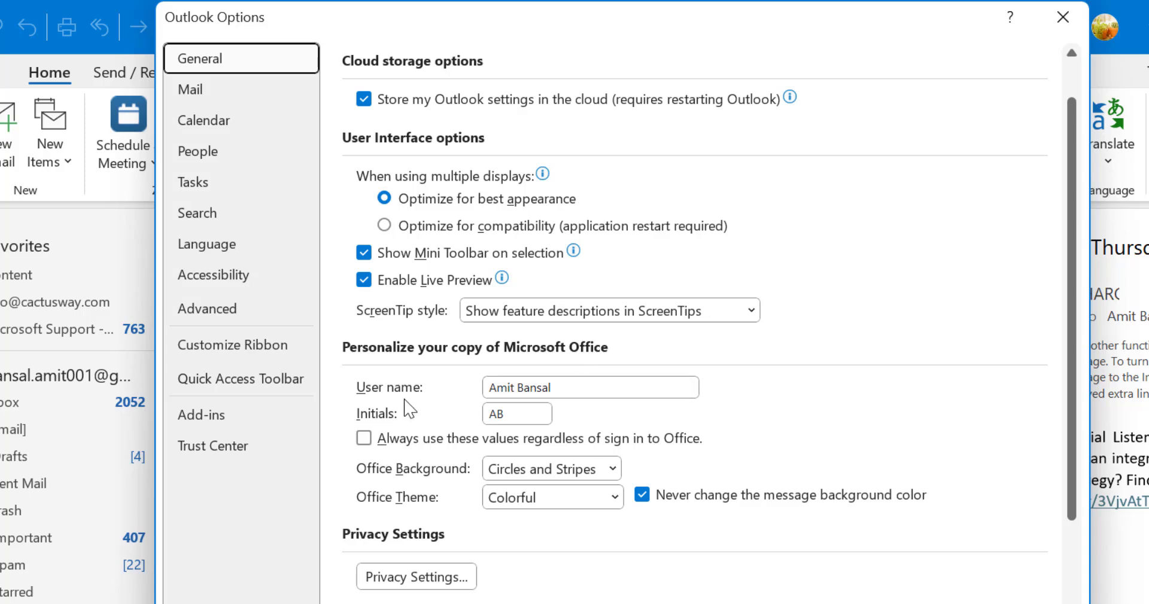
pyautogui.click(575, 394)
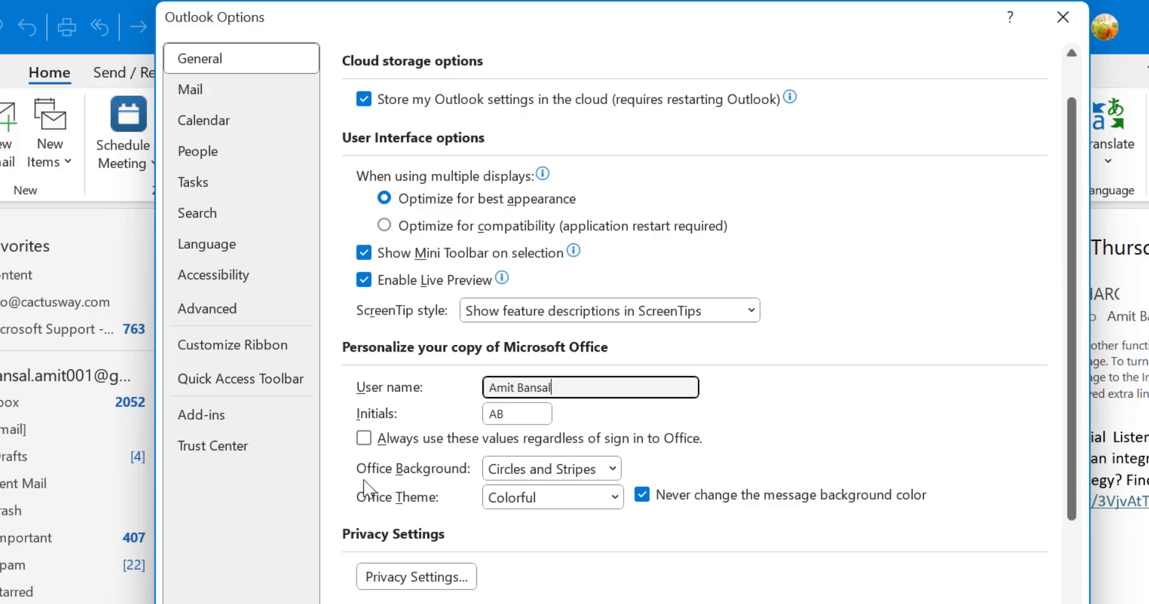
pyautogui.click(611, 471)
pyautogui.click(423, 505)
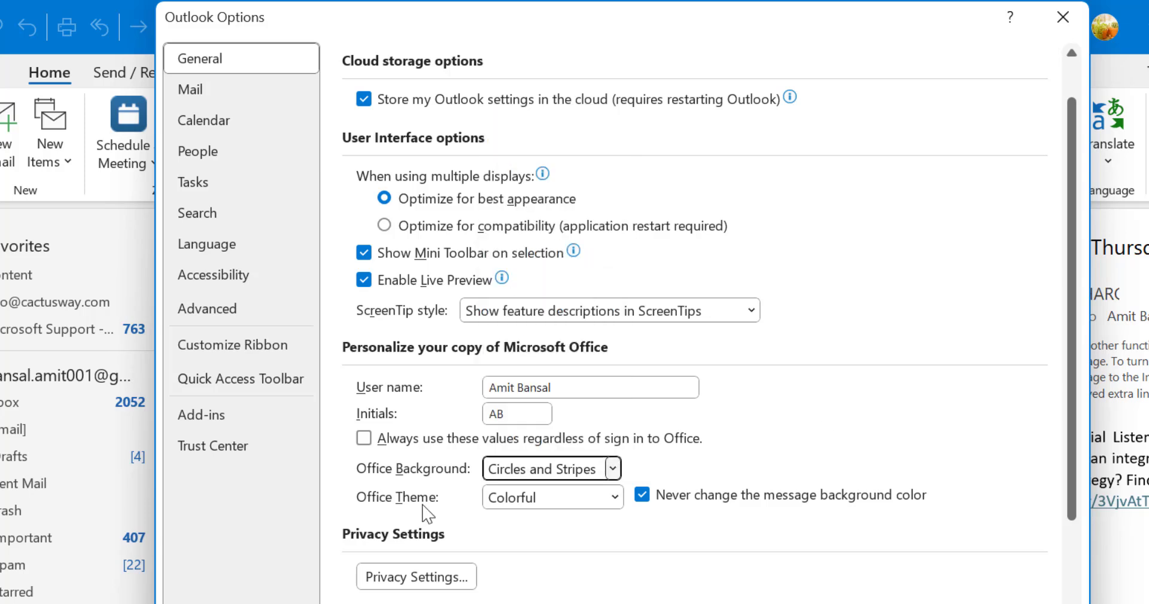
pyautogui.click(613, 501)
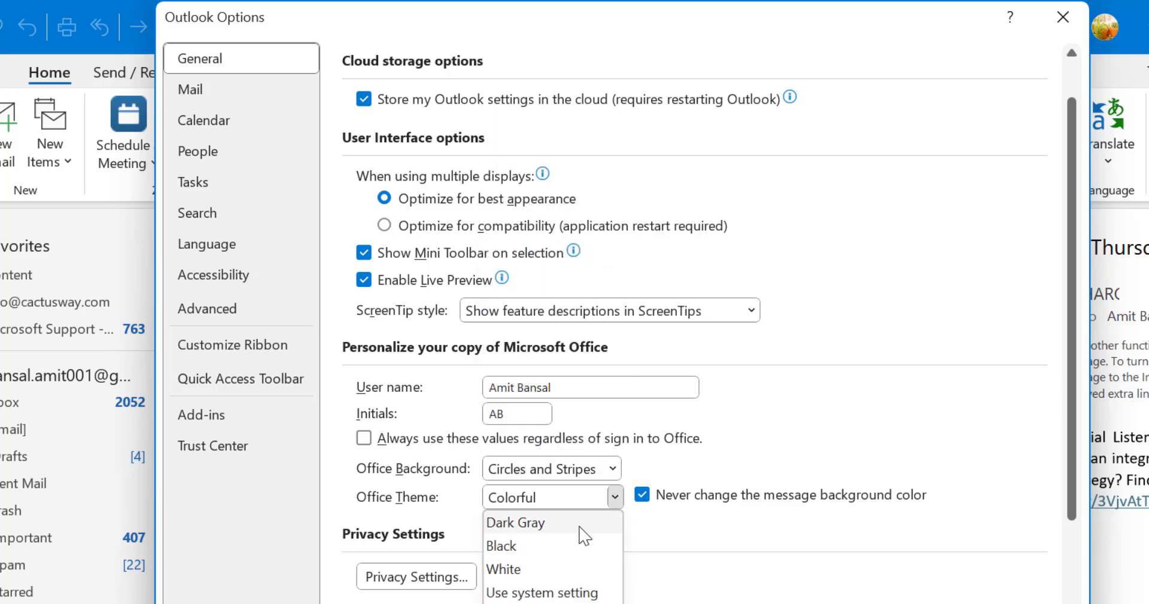
pyautogui.click(829, 589)
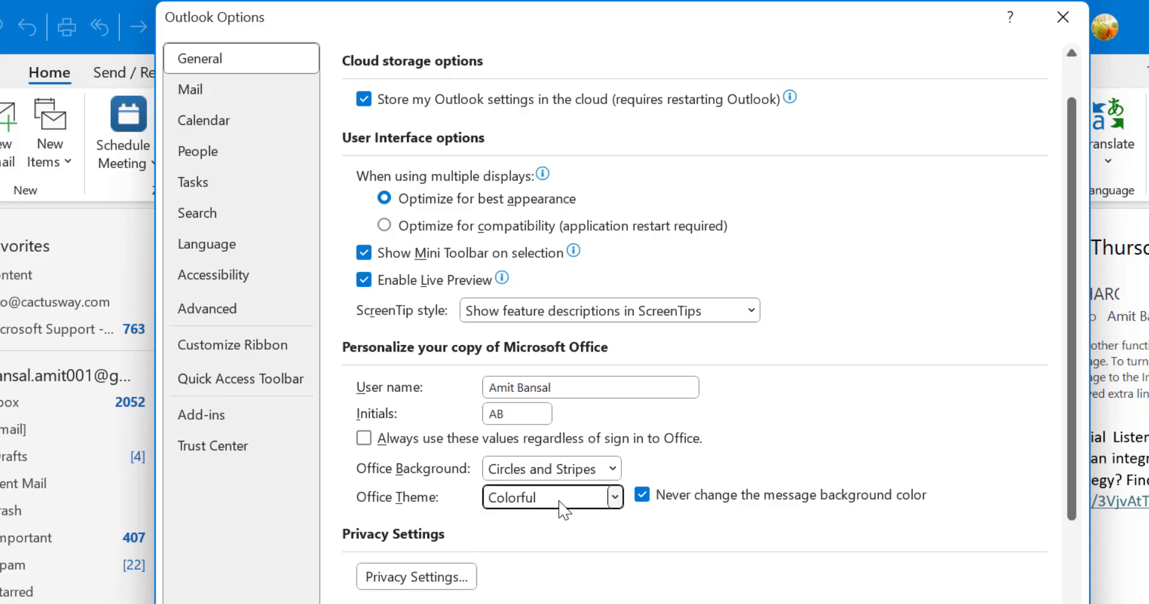
pyautogui.click(613, 502)
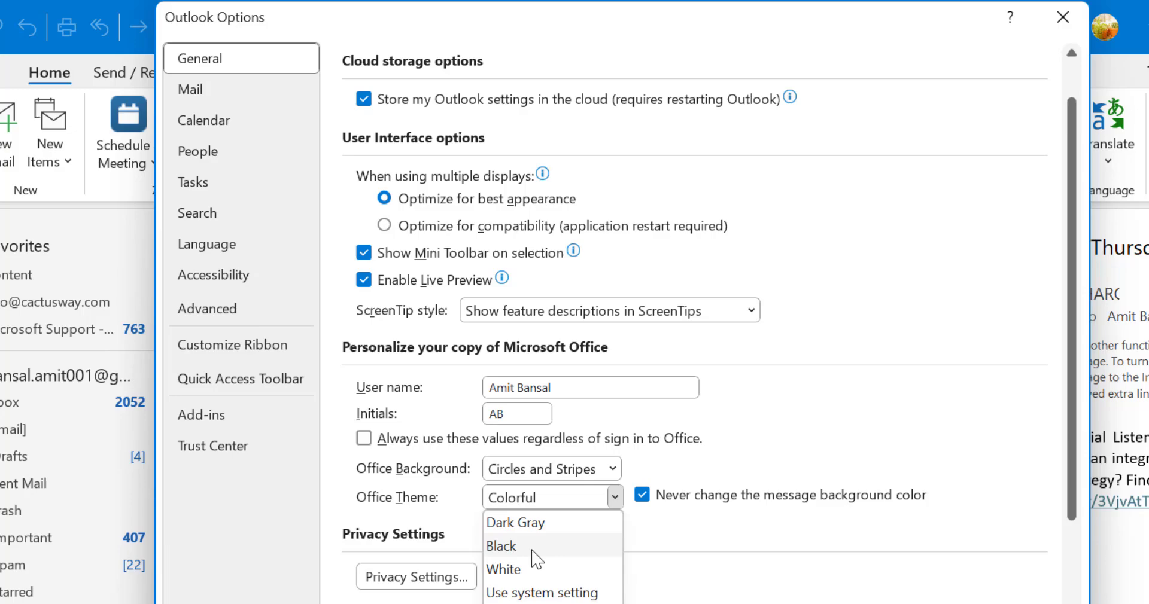
pyautogui.click(546, 532)
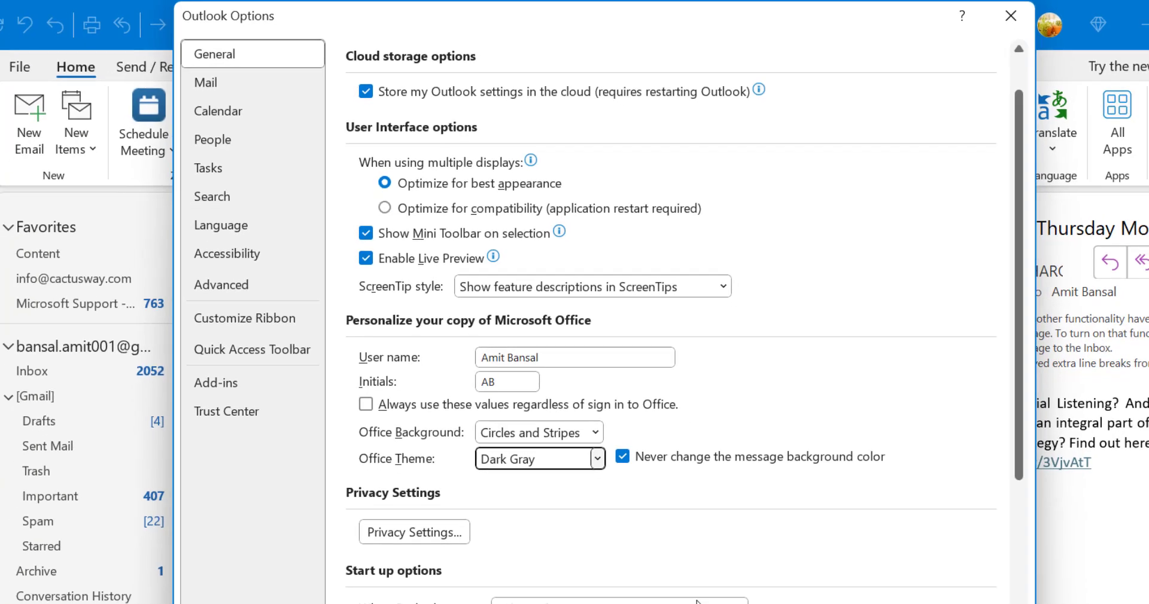
pyautogui.press('Return')
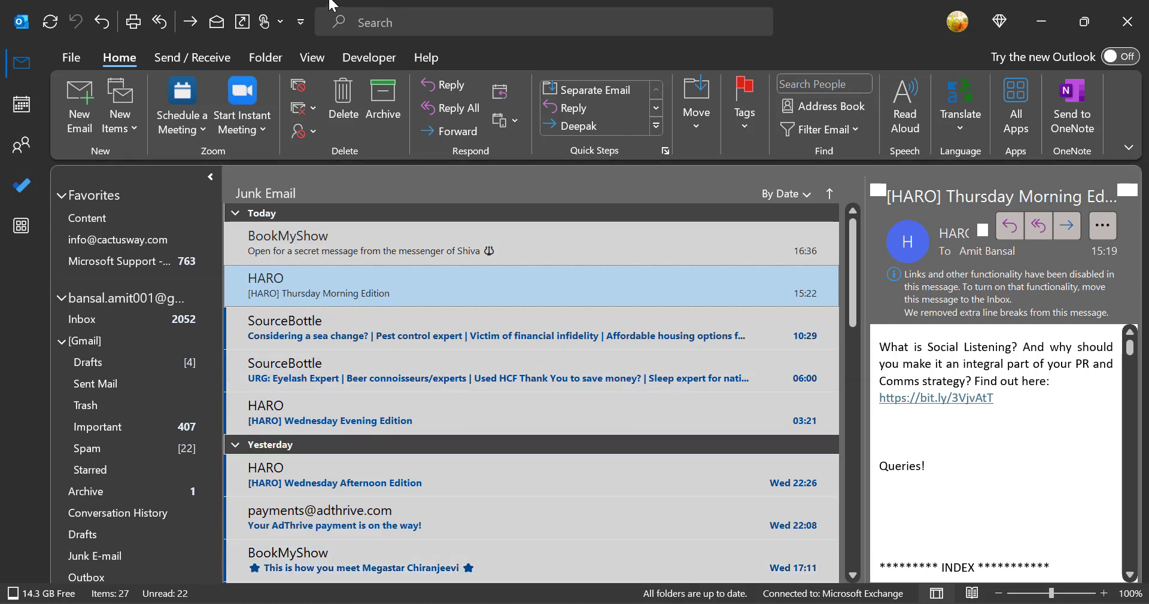
pyautogui.click(86, 385)
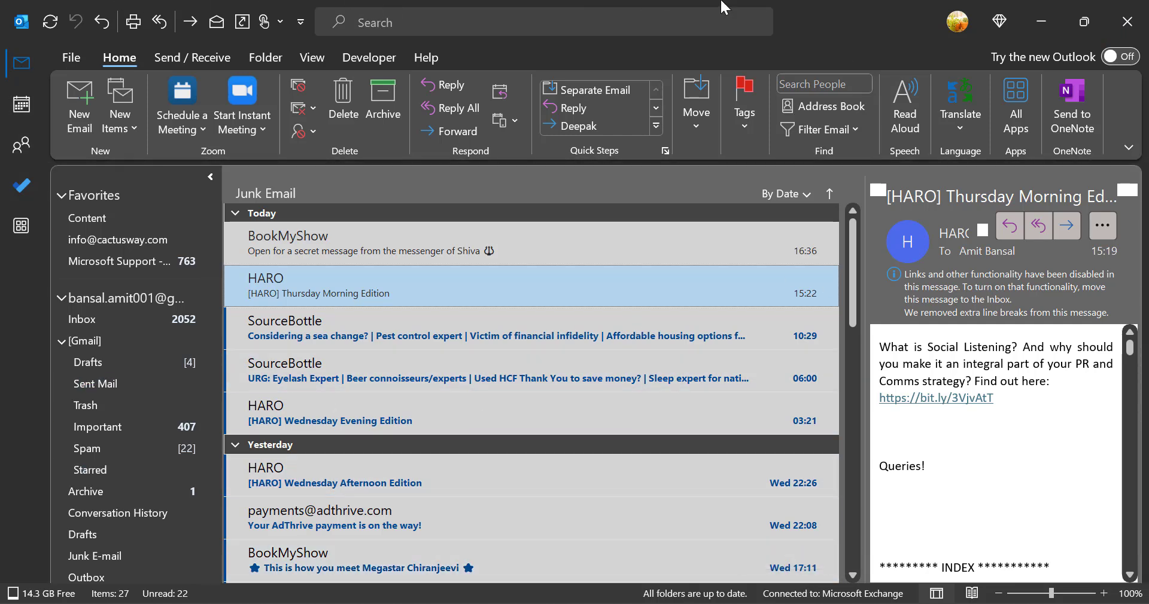